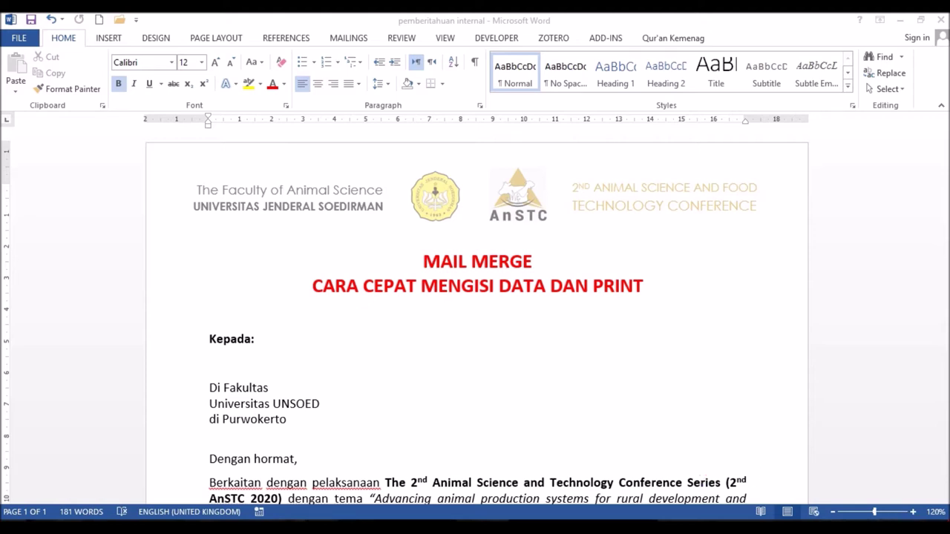
Step: Show the Excel 2013 taskbar jump list of recent workbooks
right_click(356, 529)
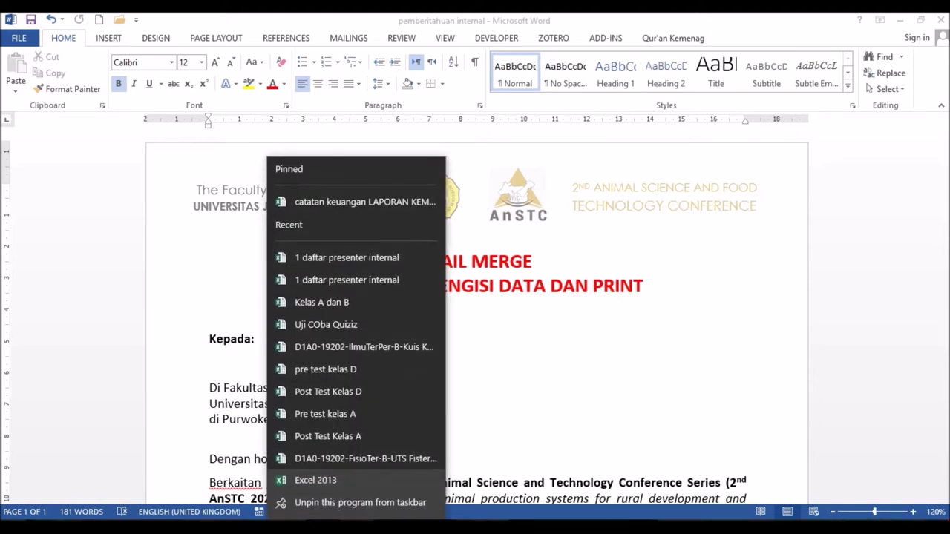
Step: Open the '1 daftar presenter internal' workbook and scroll through its Nama and Fakultas list
left_click(359, 260)
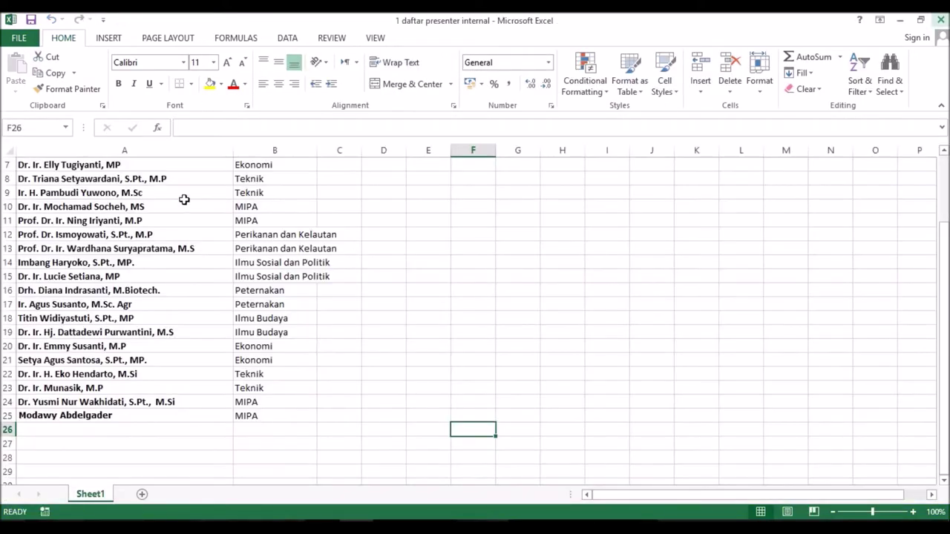
left_click(946, 280)
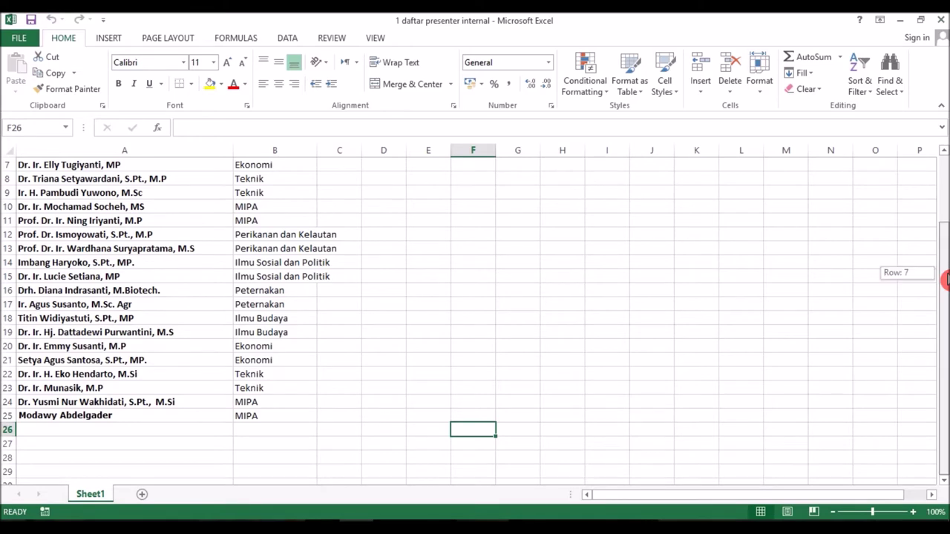
left_click_drag(946, 280, 946, 204)
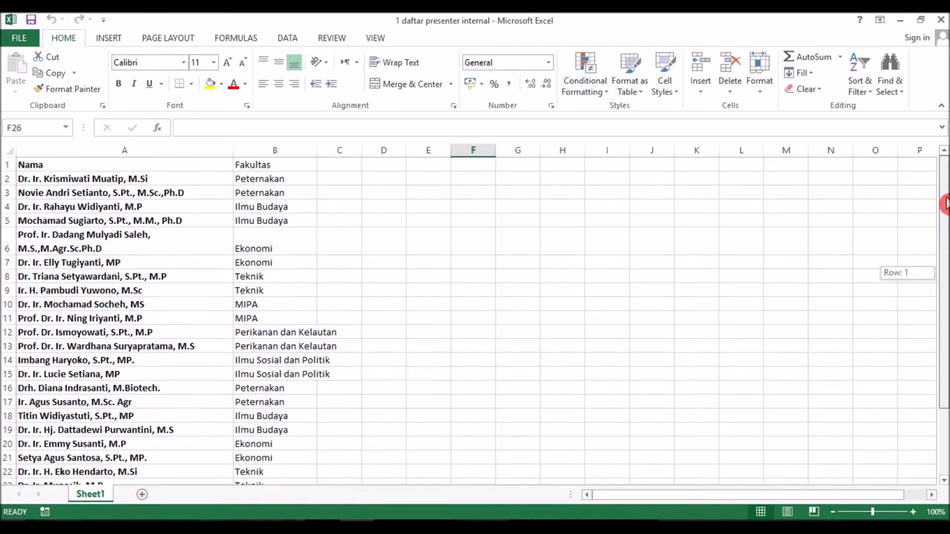
left_click_drag(946, 203, 946, 284)
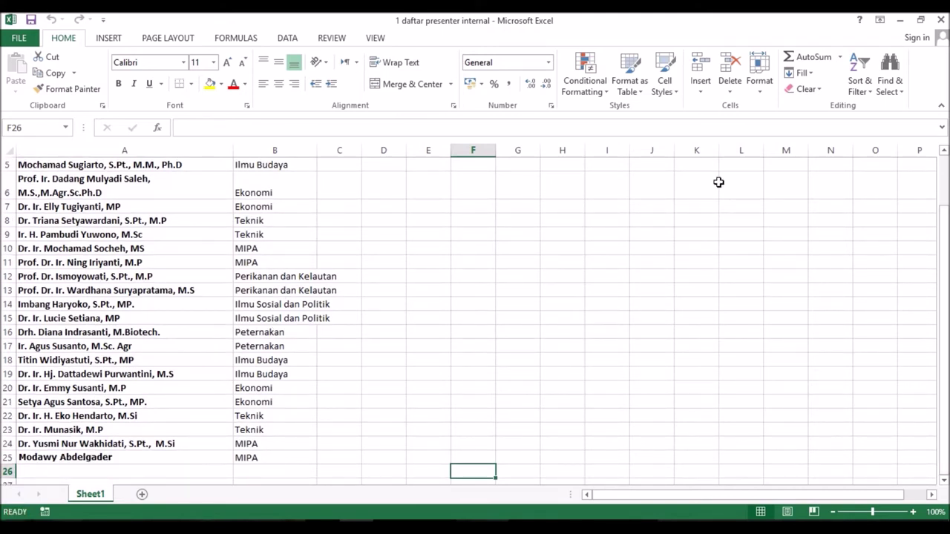
left_click_drag(946, 227, 944, 189)
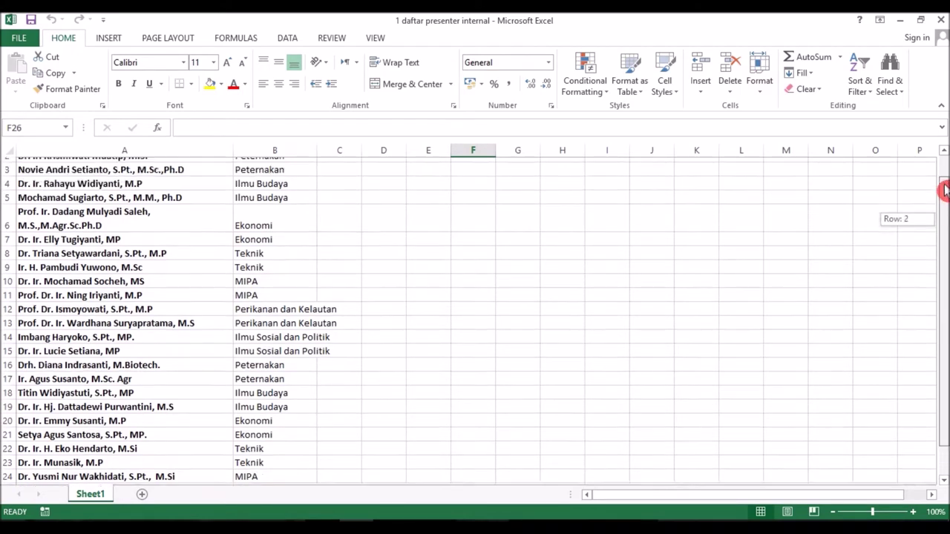
Step: Return to the Word letter with the cursor on the blank line under 'Kepada:'
key("alt+Tab")
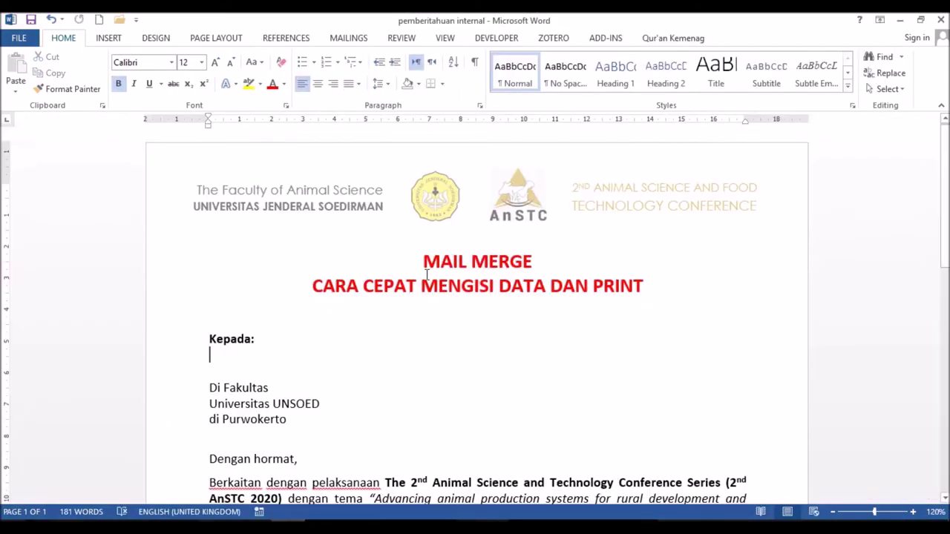
left_click(289, 389)
key("alt+Tab")
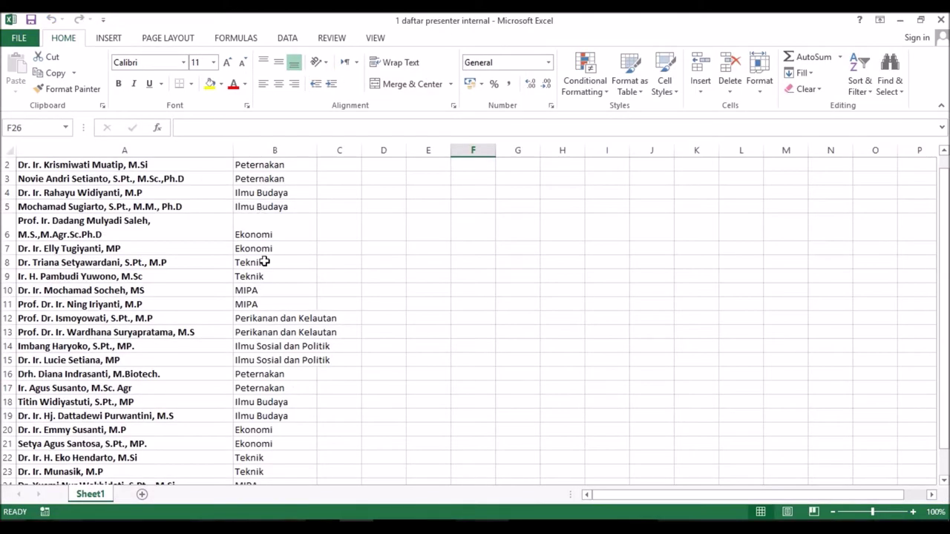
key("alt+Tab")
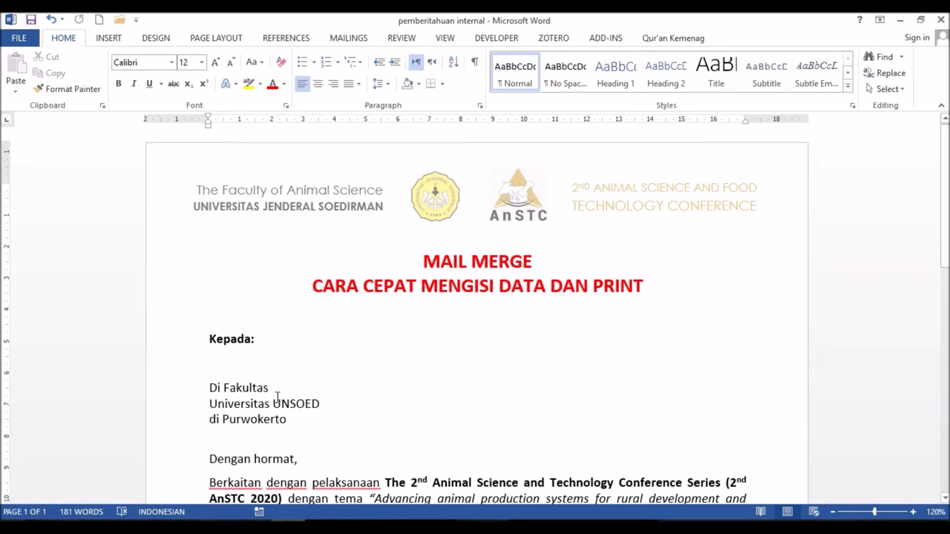
left_click(210, 352)
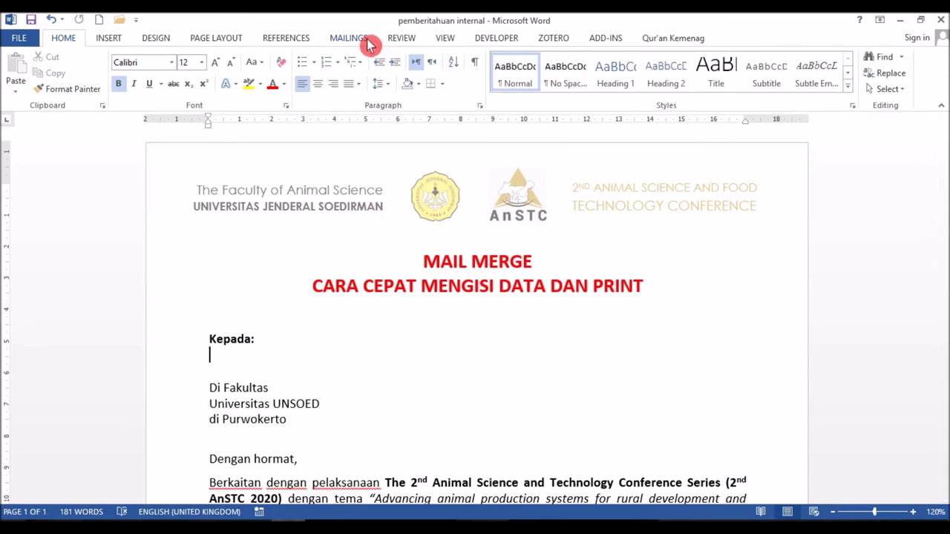
Step: Make the invitation a Letters document with Mailings > Start Mail Merge
left_click(369, 45)
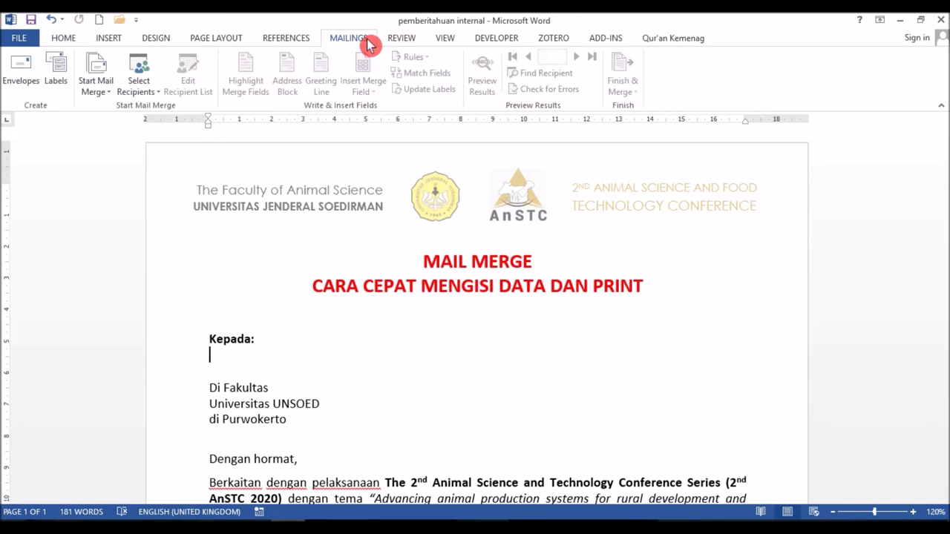
left_click(110, 95)
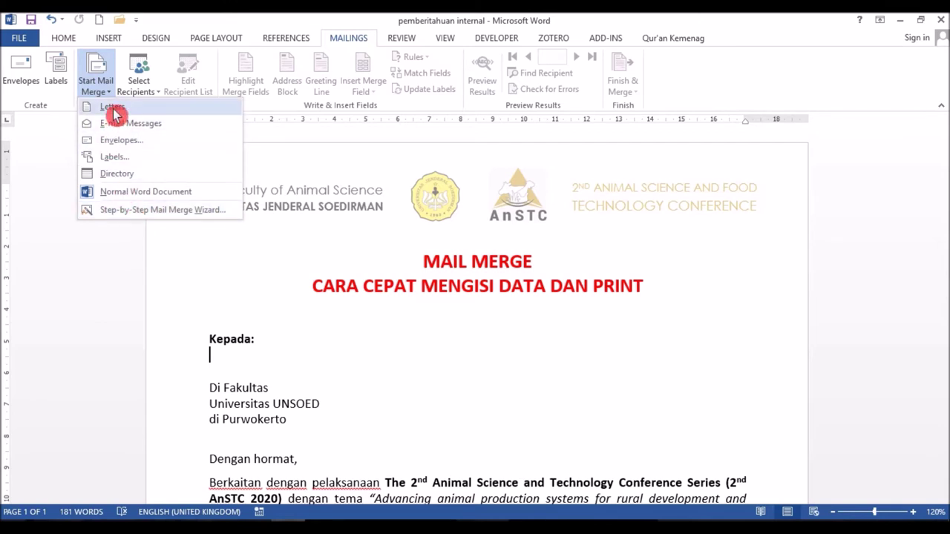
left_click(138, 113)
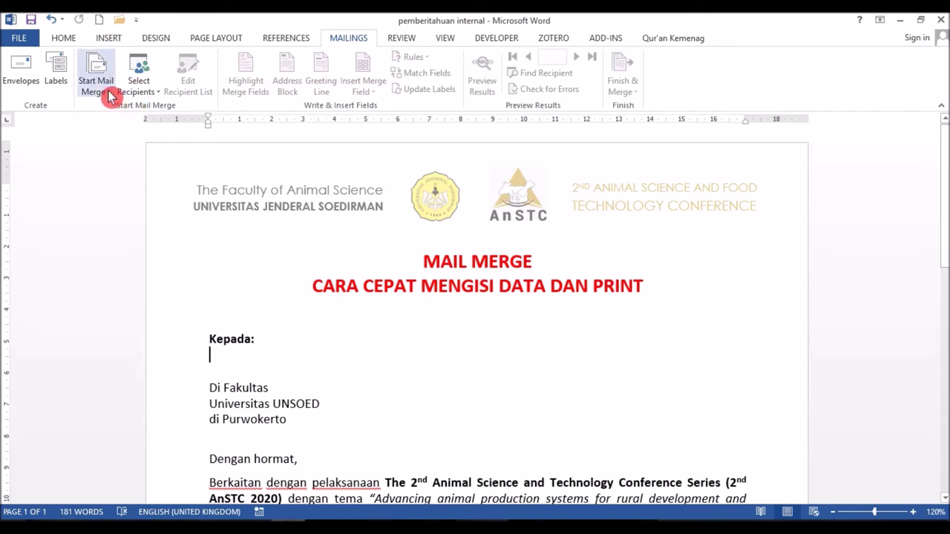
left_click(108, 92)
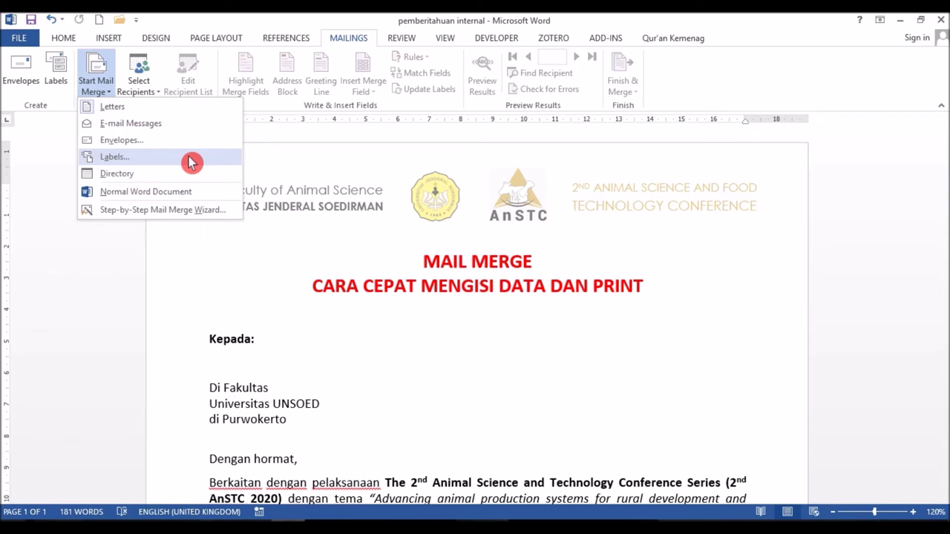
left_click(201, 109)
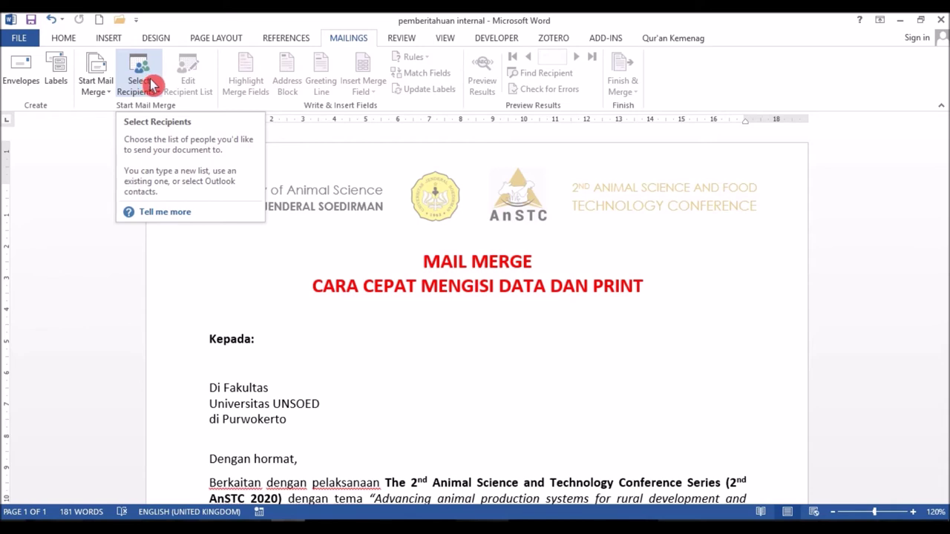
Step: Use Desktop workbook '1 daftar presenter internal', table Sheet1$ with headers, as the recipient list
left_click(151, 83)
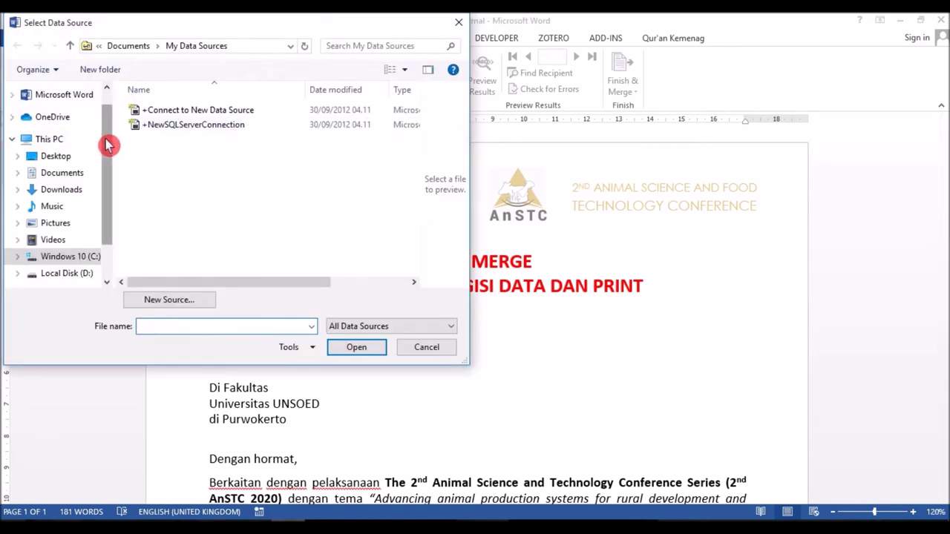
left_click(66, 157)
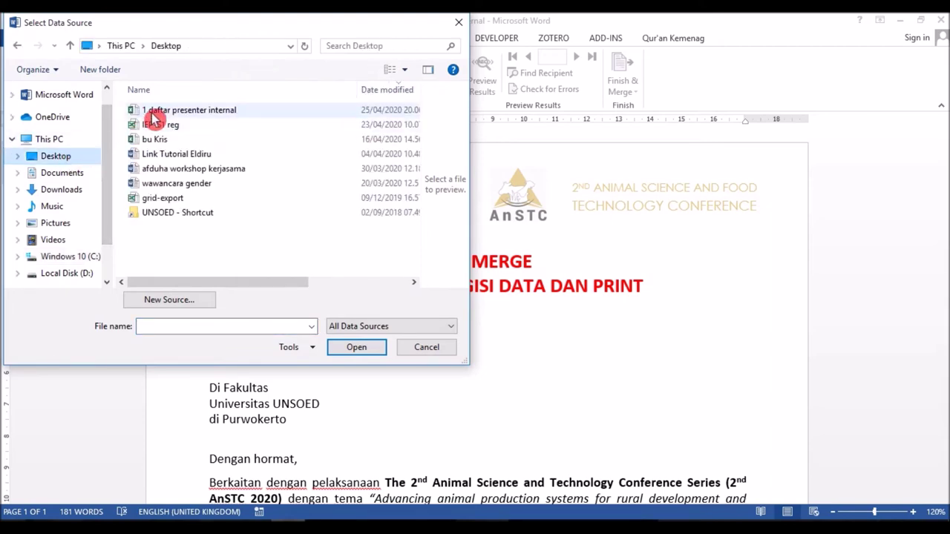
left_click(153, 112)
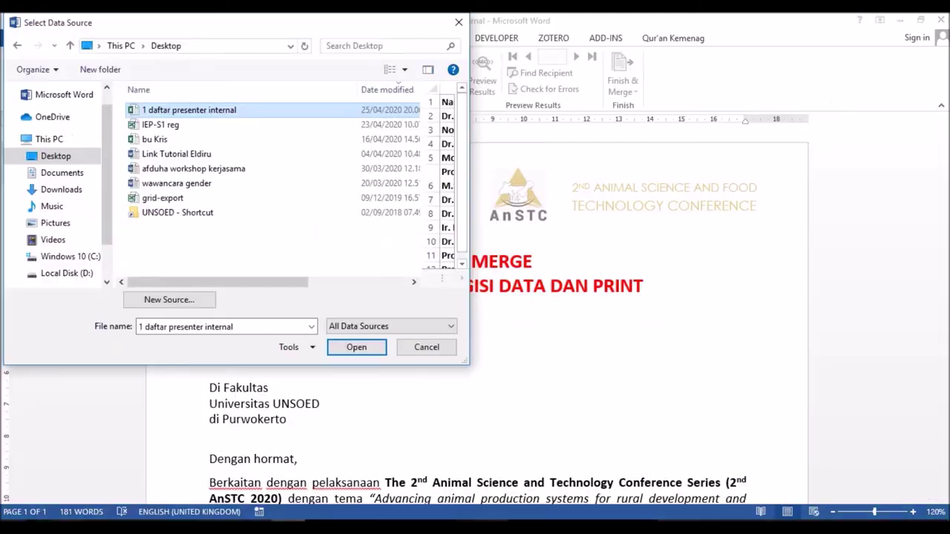
left_click(356, 345)
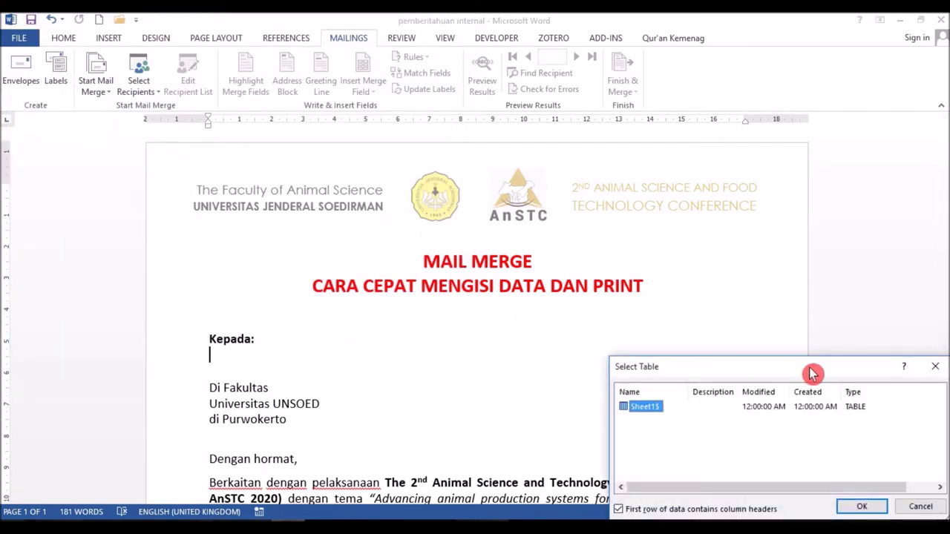
left_click_drag(779, 376, 775, 322)
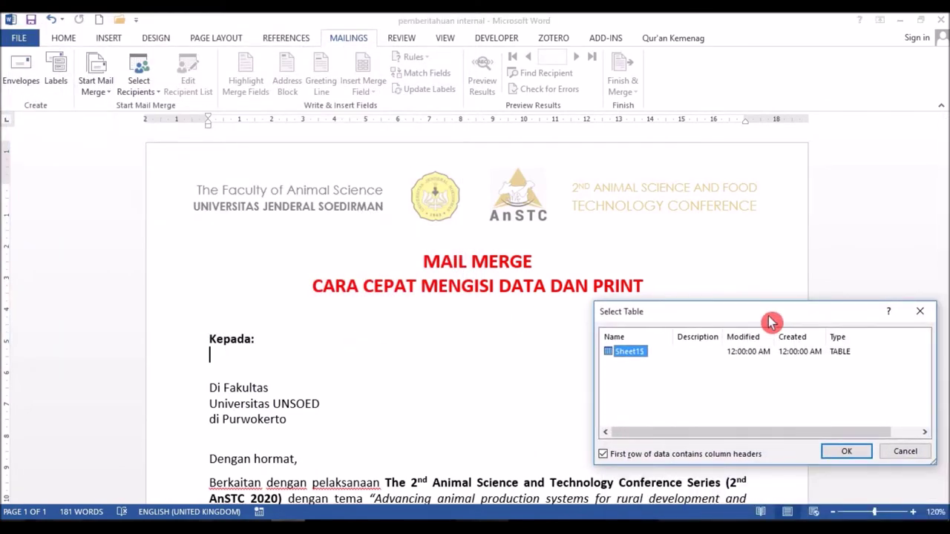
left_click(846, 452)
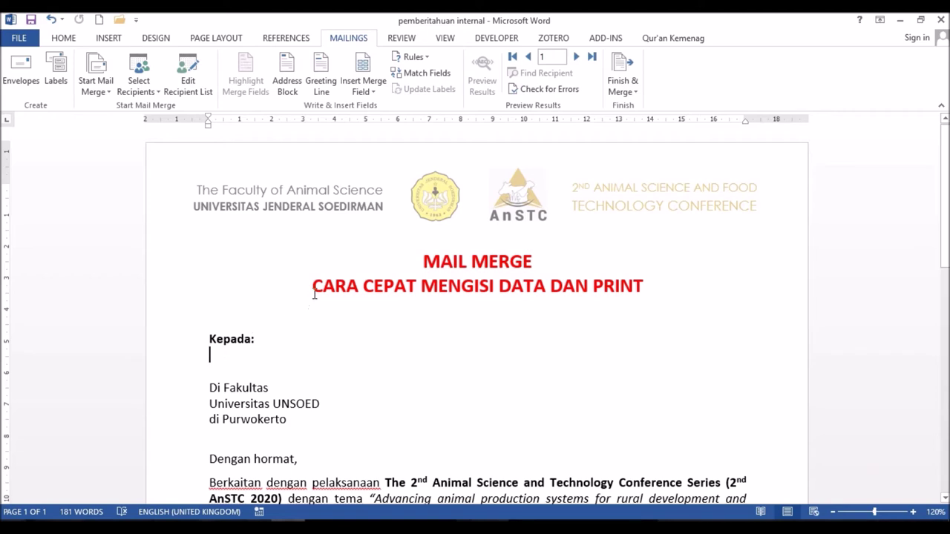
left_click(380, 98)
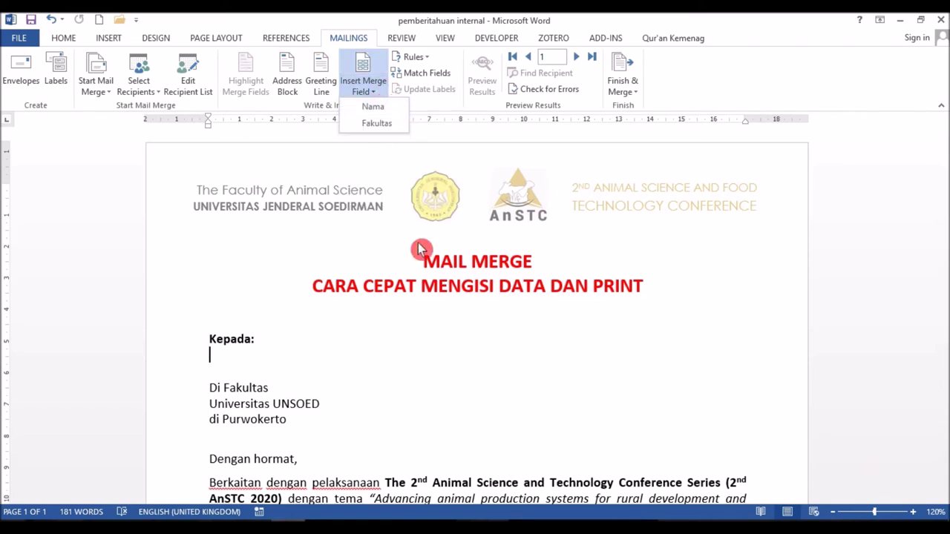
left_click(384, 420)
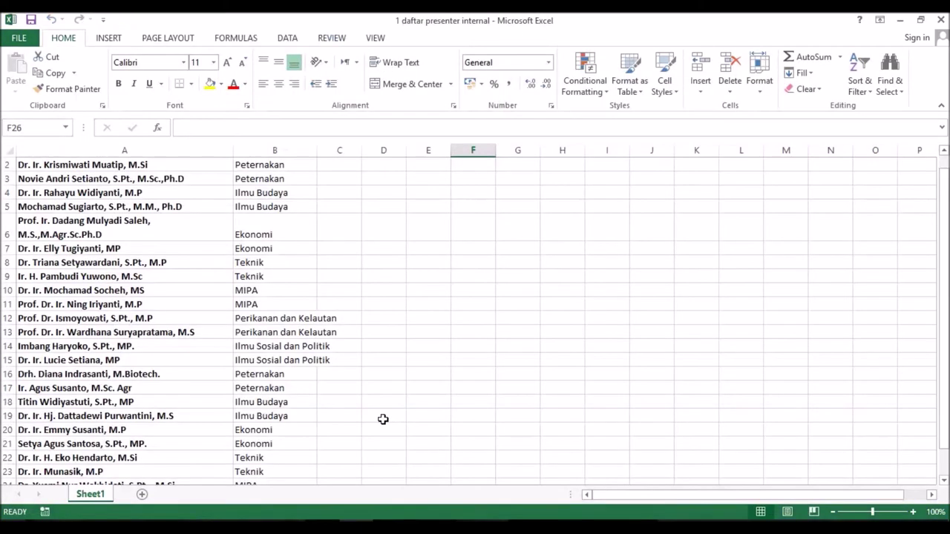
Step: Check the Nama (A1) and Fakultas (B1) headings in Excel, then return to Word
left_click_drag(944, 229, 946, 192)
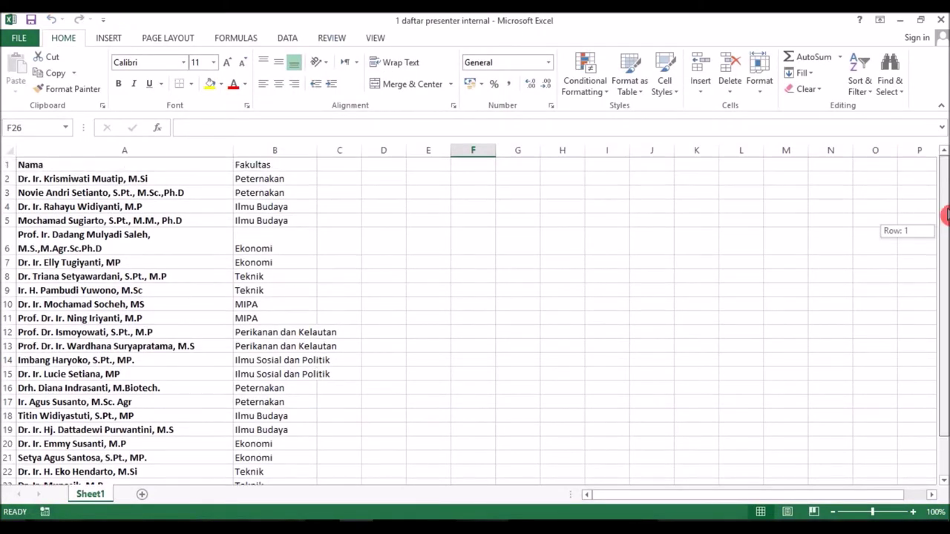
left_click(188, 167)
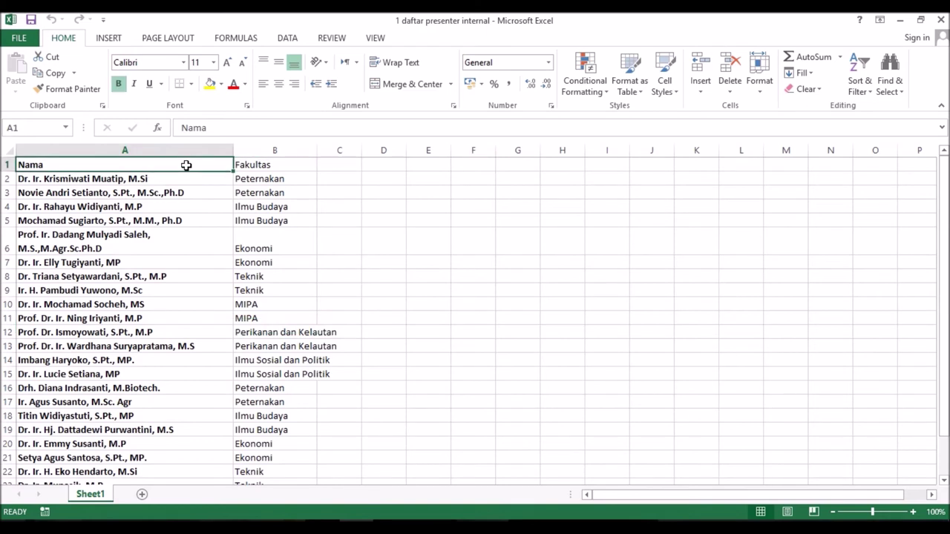
left_click(260, 165)
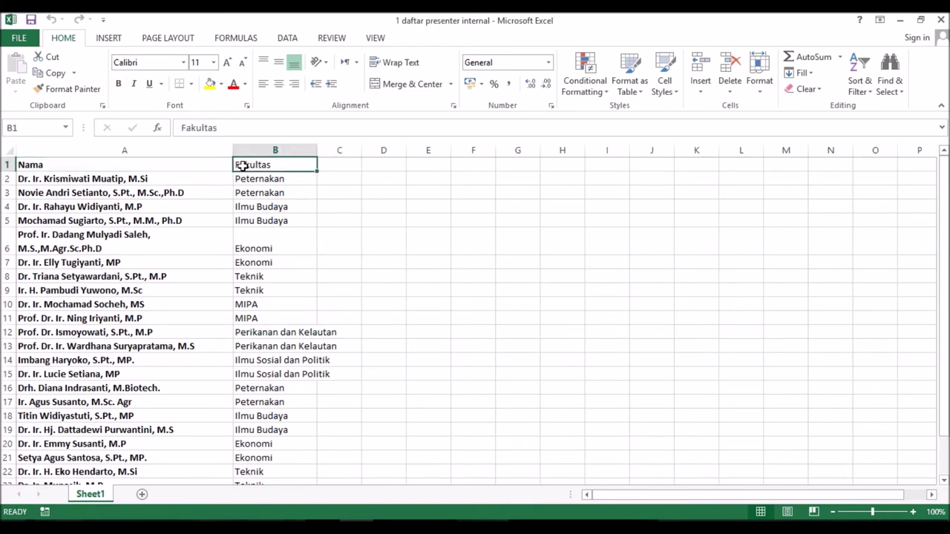
left_click_drag(213, 165, 260, 164)
left_click(271, 164)
left_click(222, 166)
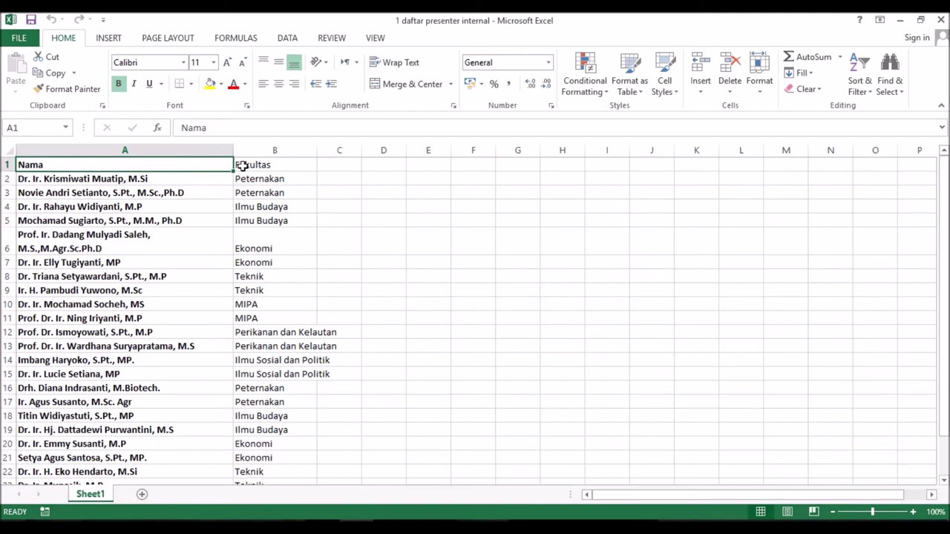
left_click(269, 163)
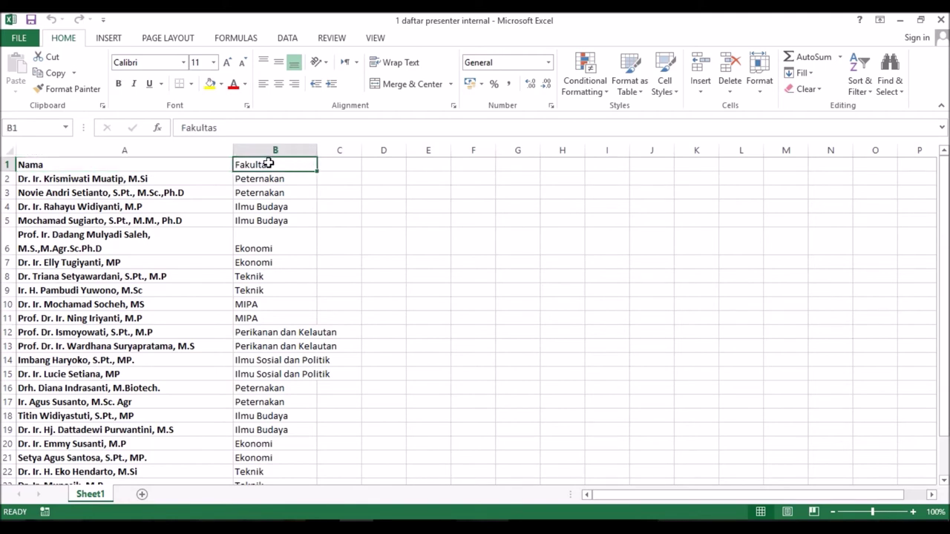
key("alt+Tab")
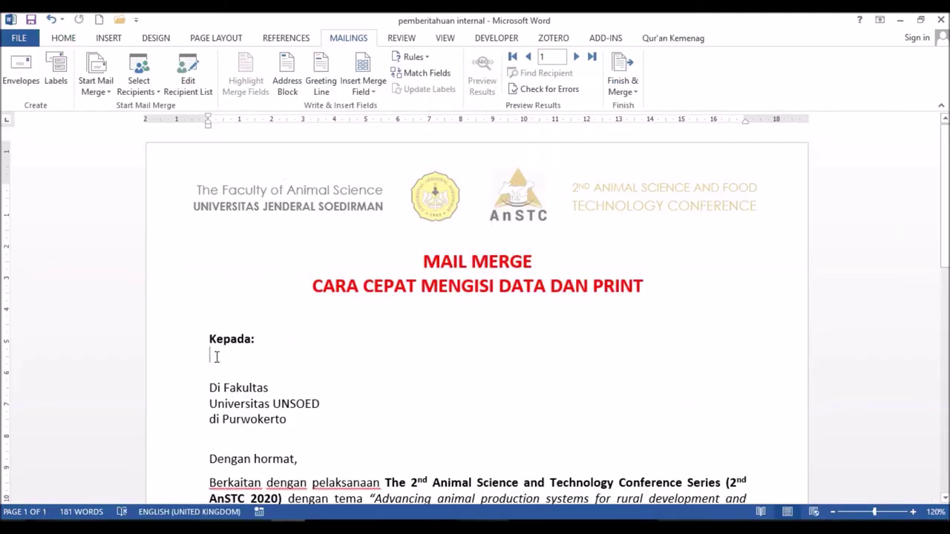
Step: Insert «Nama» on the line under 'Kepada:' and «Fakultas» after 'Di Fakultas'
left_click(371, 92)
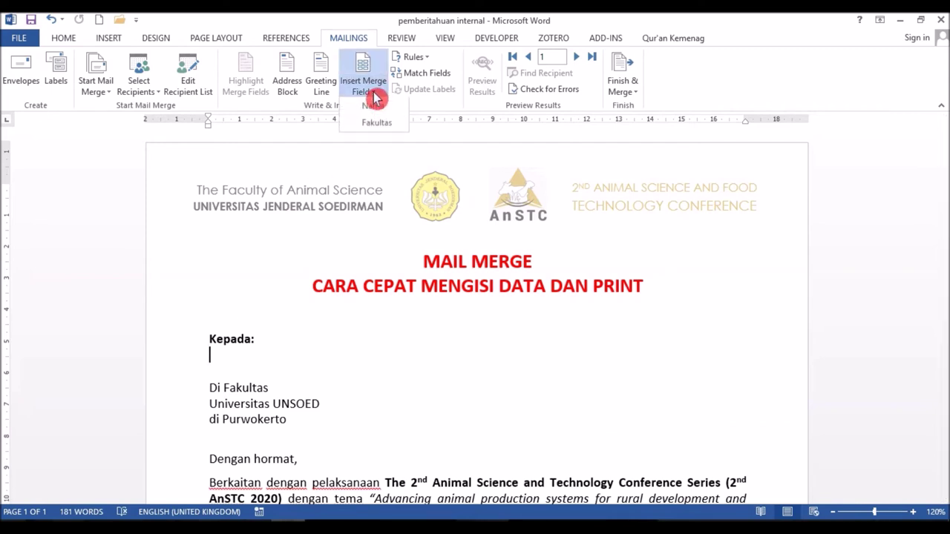
left_click(386, 108)
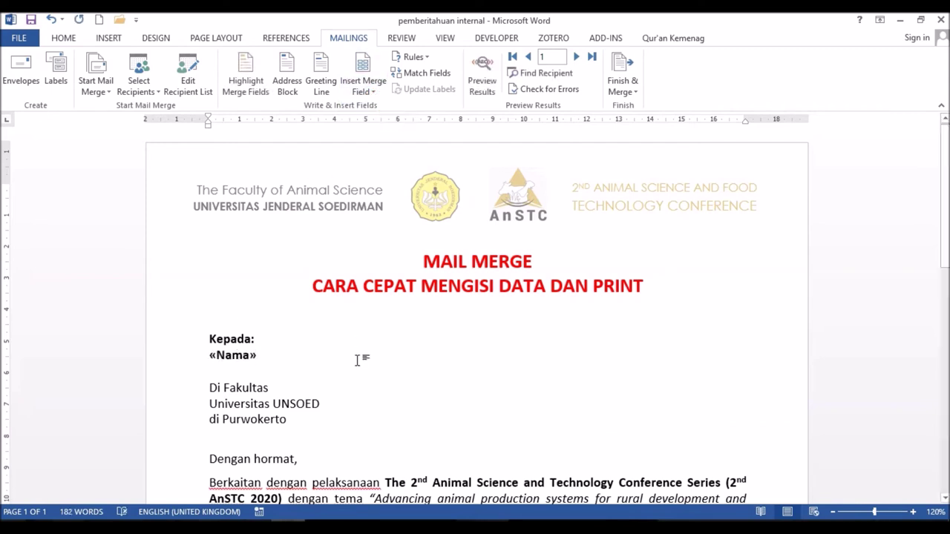
left_click(297, 385)
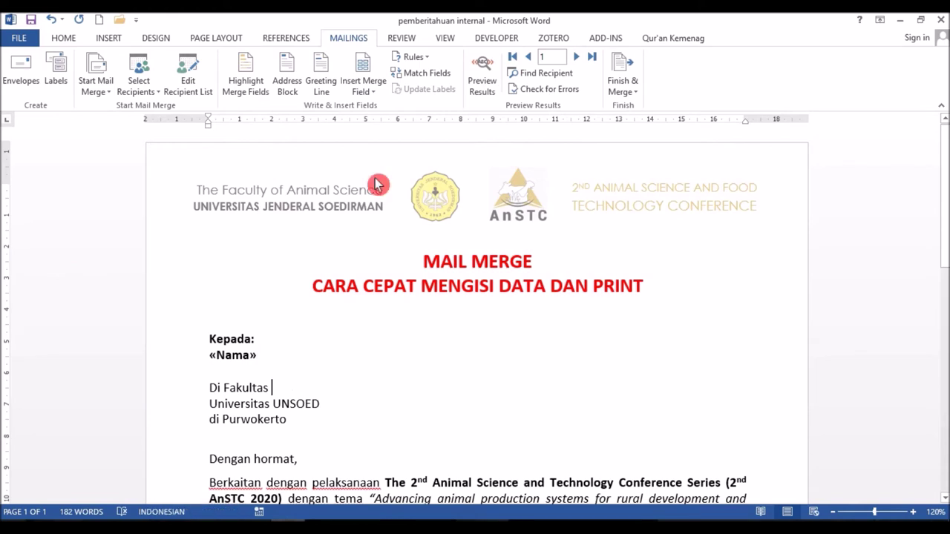
left_click(382, 99)
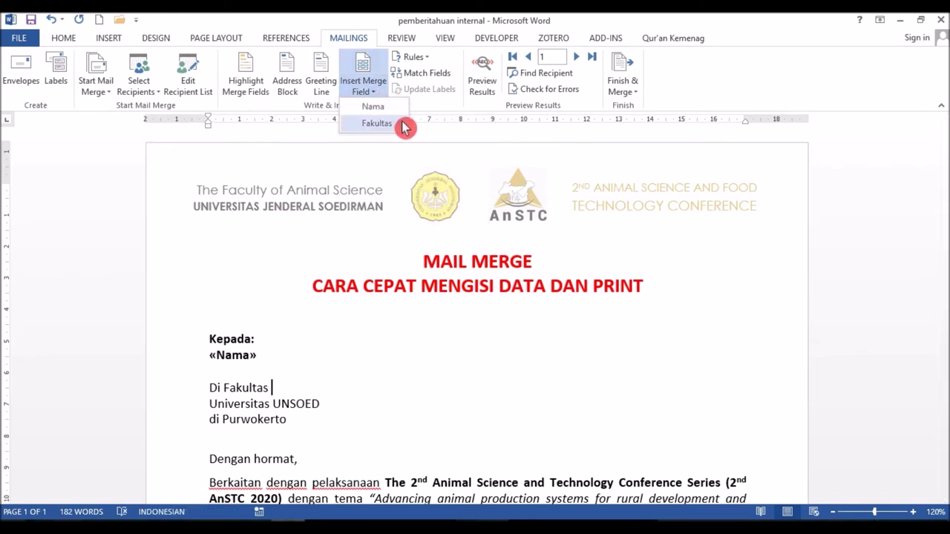
left_click(379, 123)
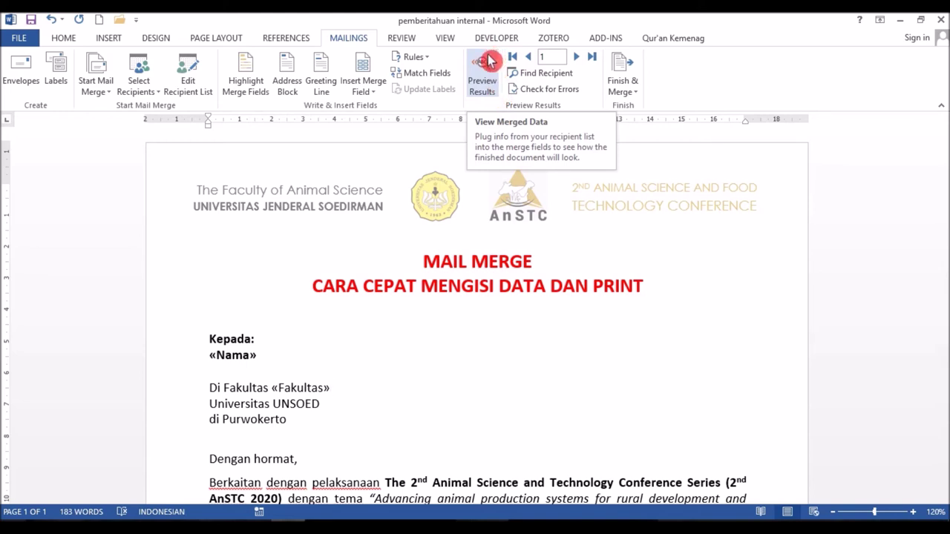
Step: Turn on Preview Results and step through the records to recipient 11
left_click(494, 70)
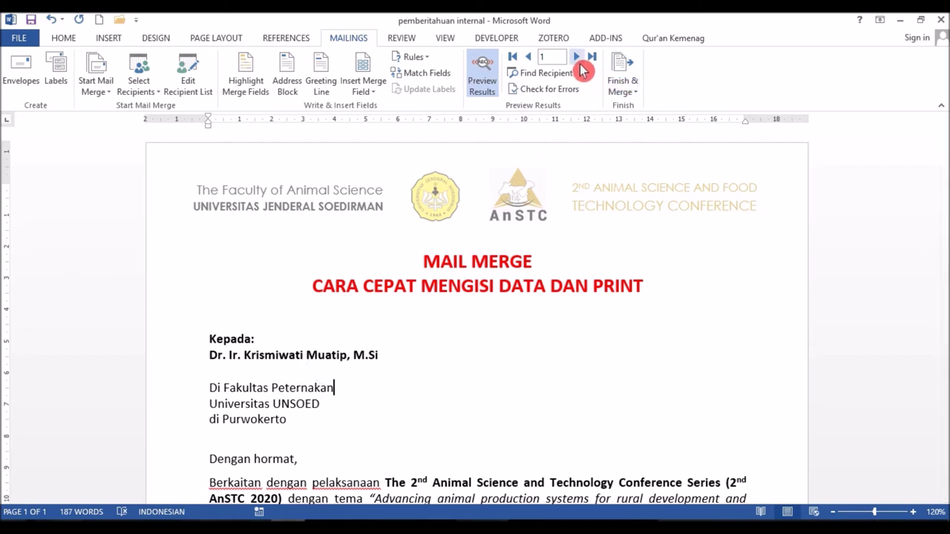
left_click(578, 59)
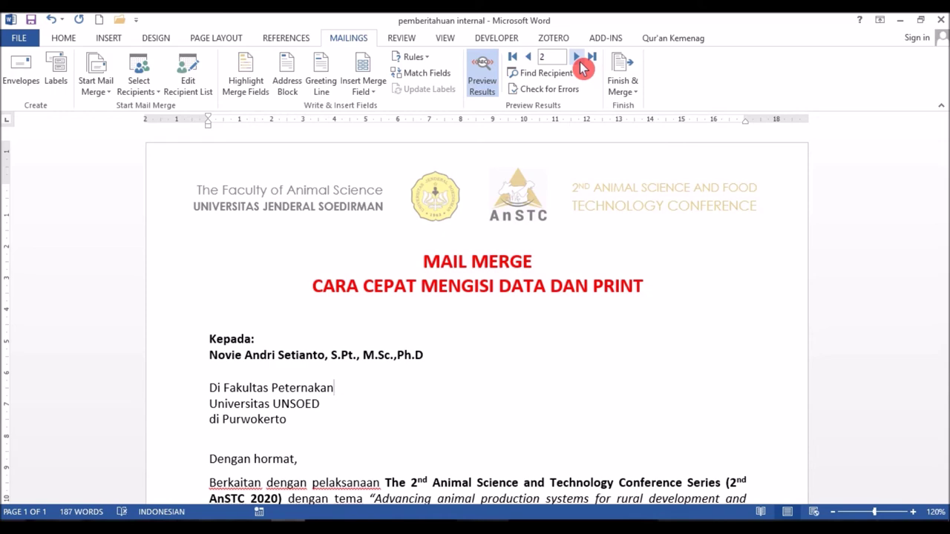
key("alt+Tab")
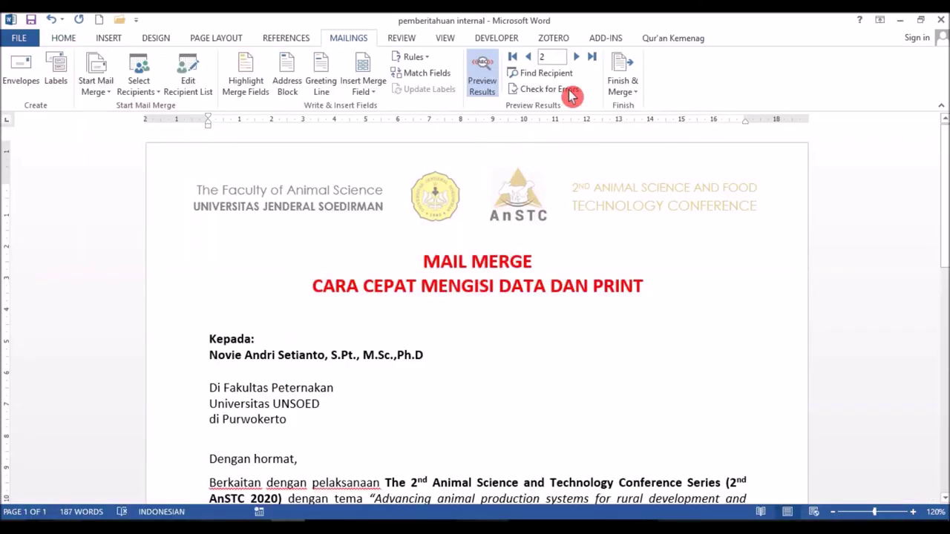
left_click(577, 58)
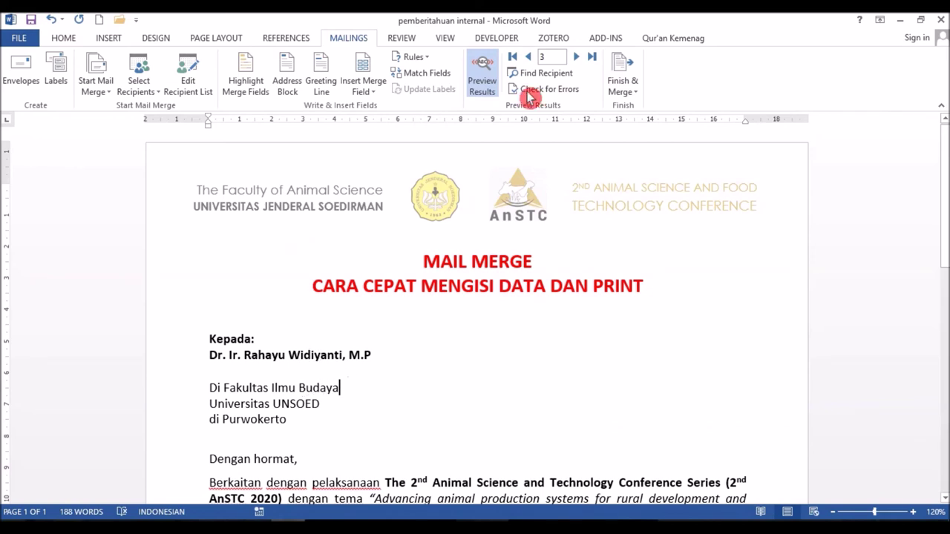
left_click(578, 59)
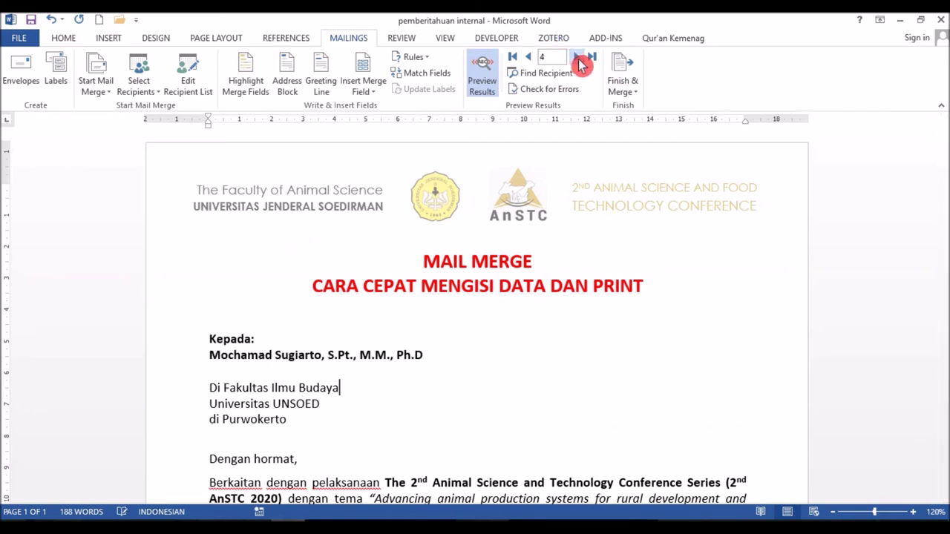
left_click(578, 59)
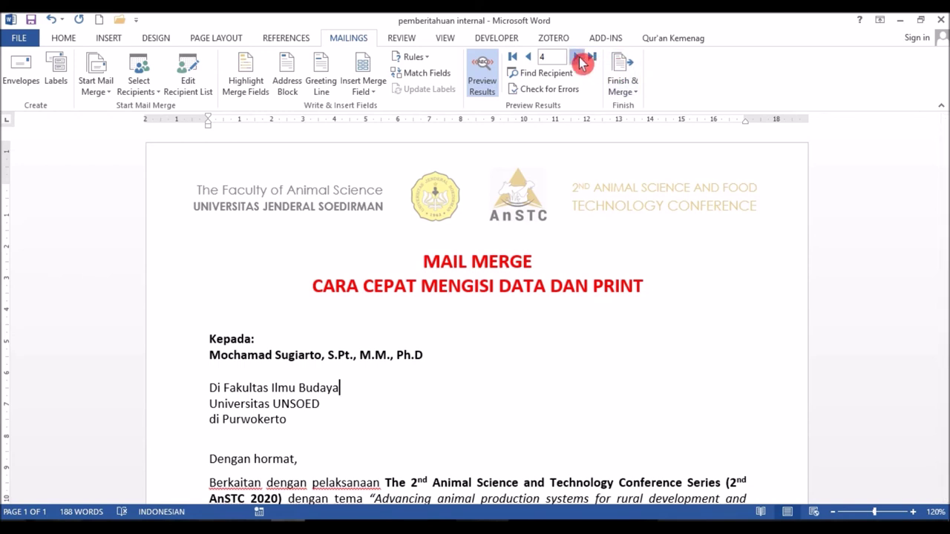
left_click(579, 58)
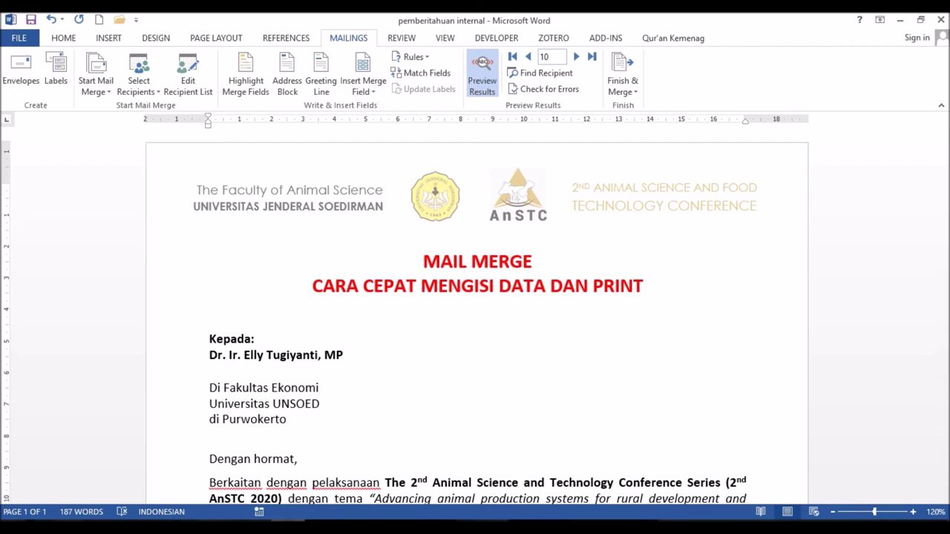
left_click(576, 57)
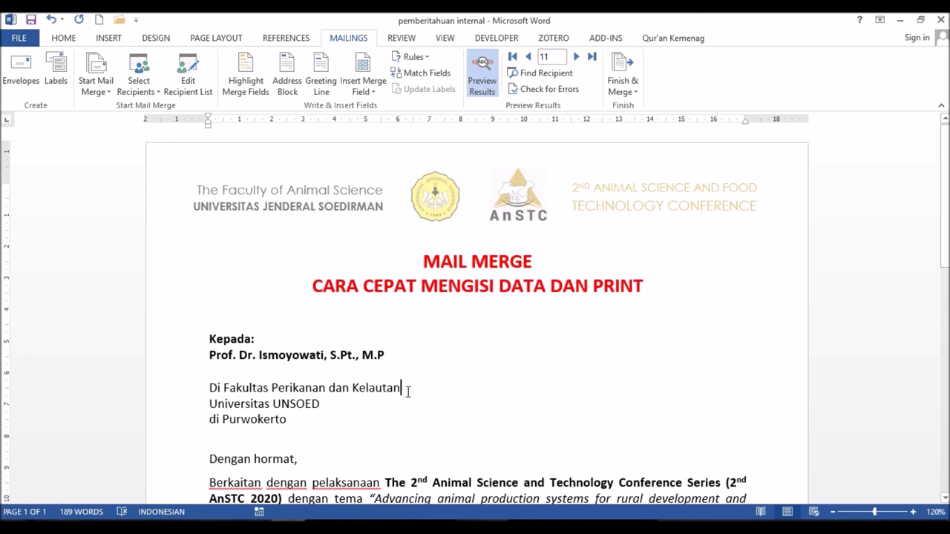
Step: Compare recipient 11's faculty, Perikanan dan Kelautan, against row 12 in Excel
left_click_drag(406, 392, 272, 389)
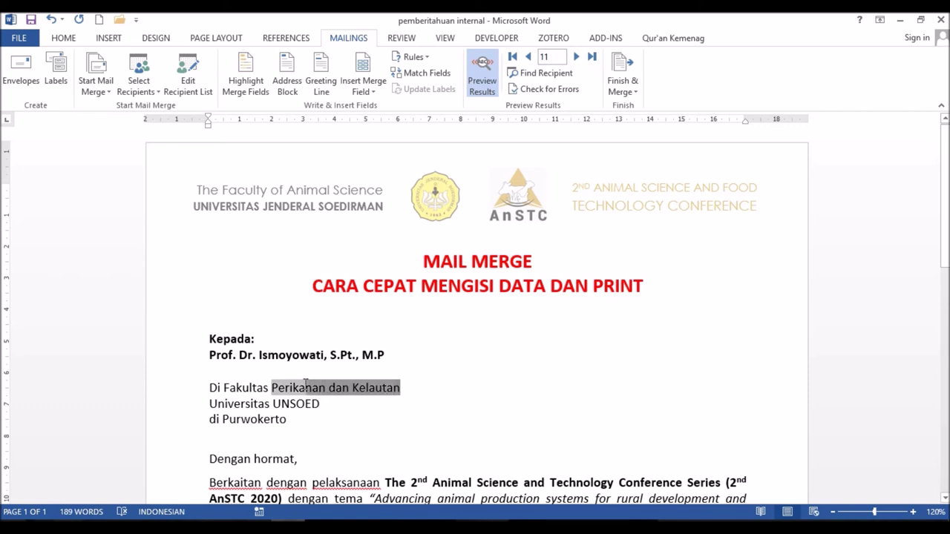
key("alt+Tab")
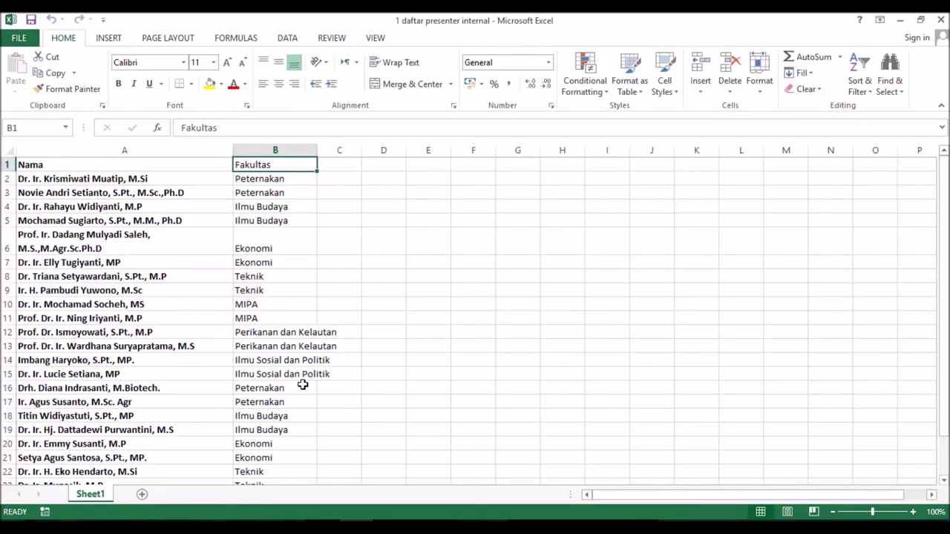
left_click(94, 331)
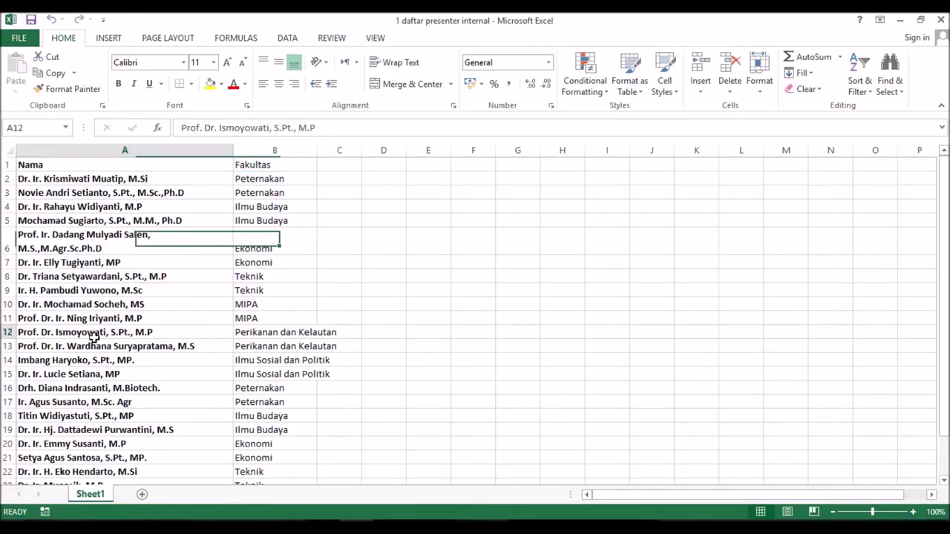
left_click(319, 333)
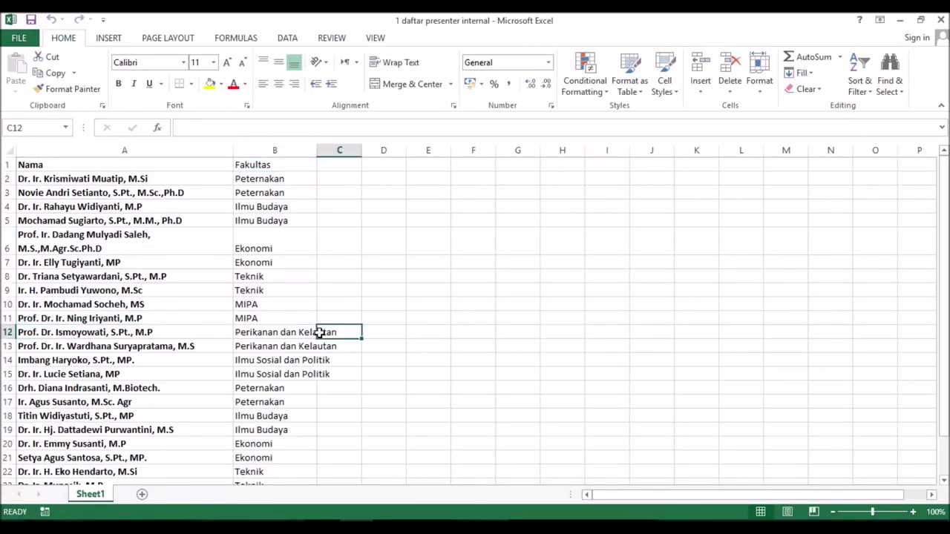
key("alt+Tab")
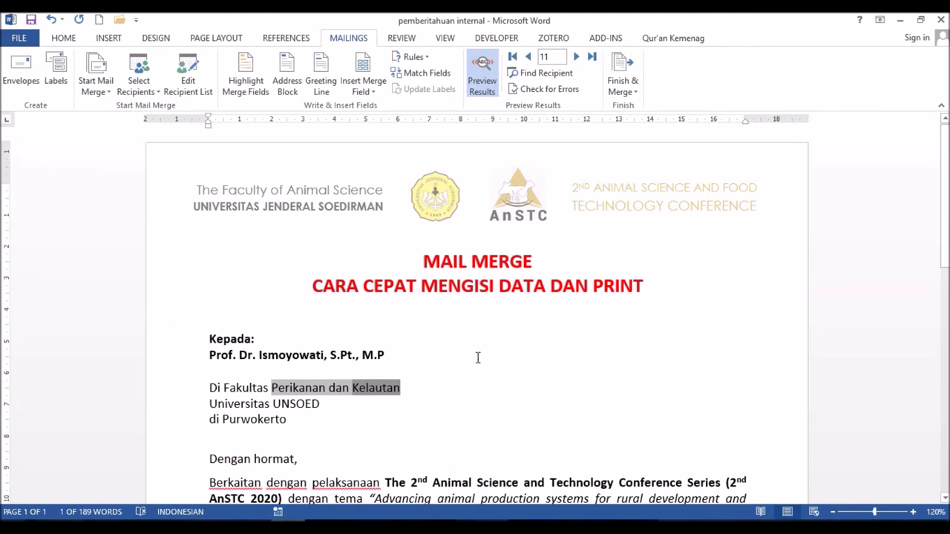
Step: Clear the selection and choose Finish & Merge > Print Documents for the merged letters
left_click(478, 358)
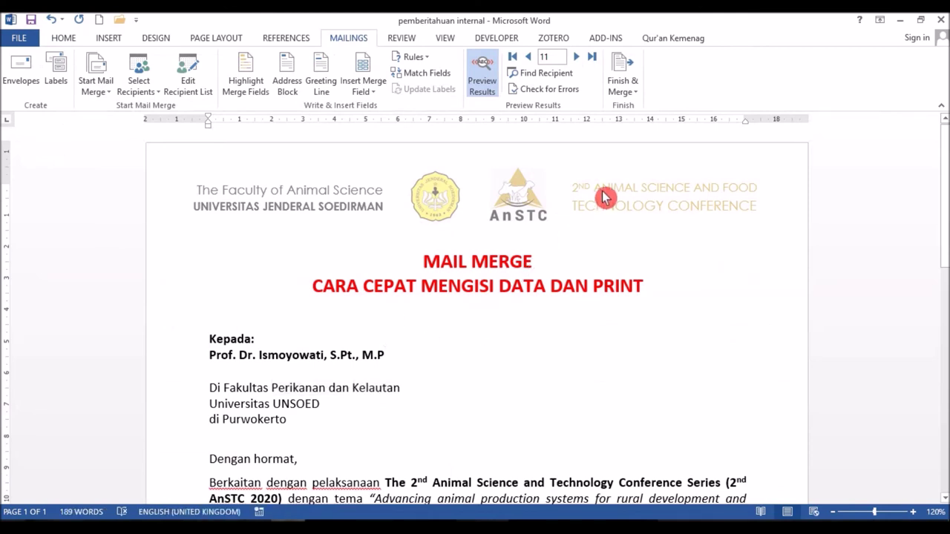
left_click(640, 98)
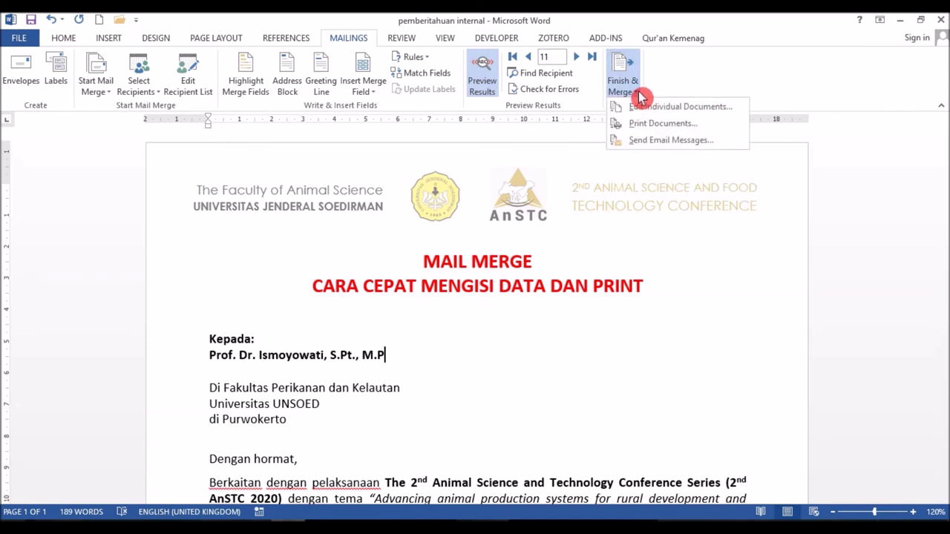
left_click(732, 126)
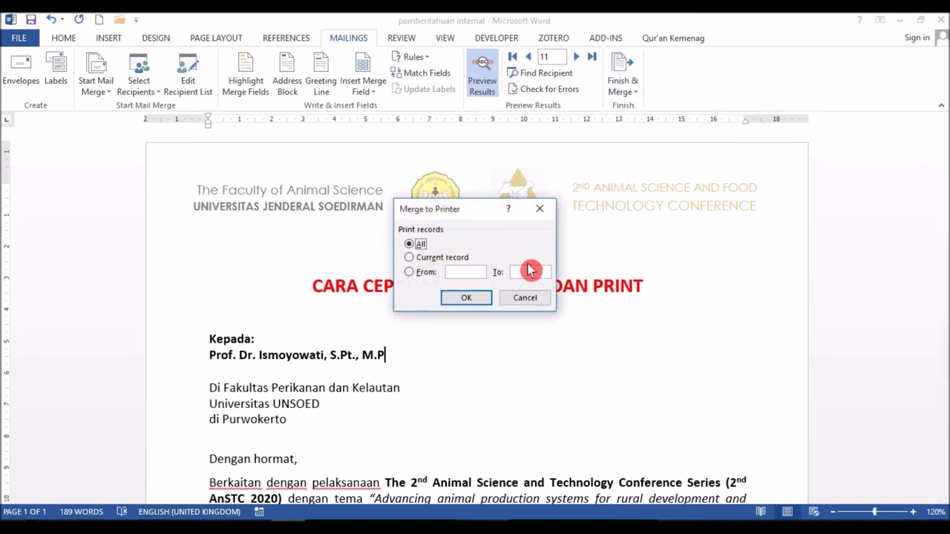
Step: Set the print range to records 1 through 5, then close Merge to Printer without printing
left_click(431, 275)
left_click(420, 246)
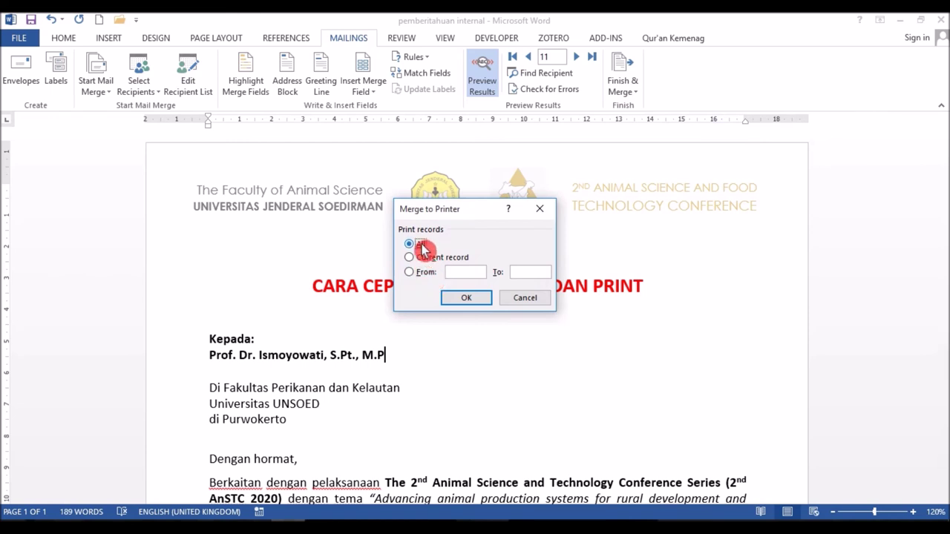
left_click(423, 275)
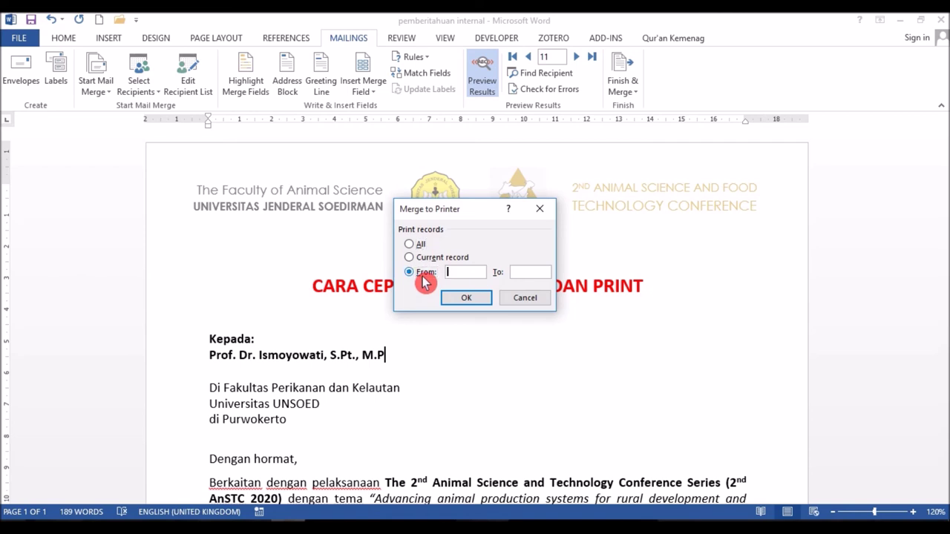
left_click(465, 271)
type("1")
left_click(478, 273)
type("5")
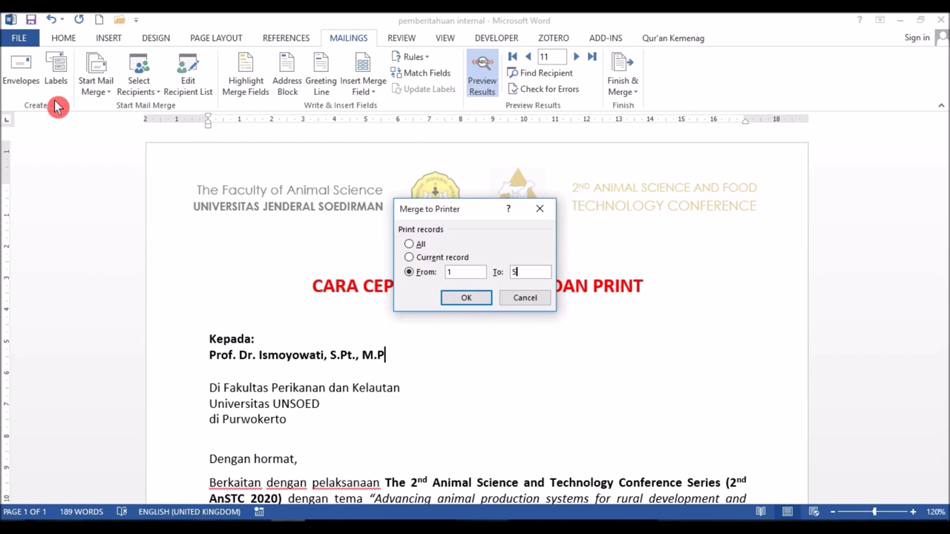
left_click(540, 211)
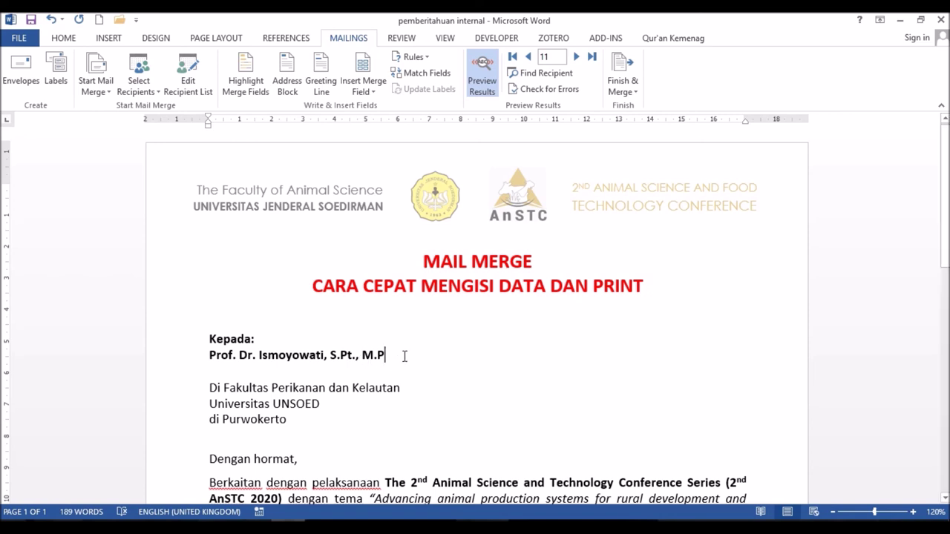
left_click(378, 95)
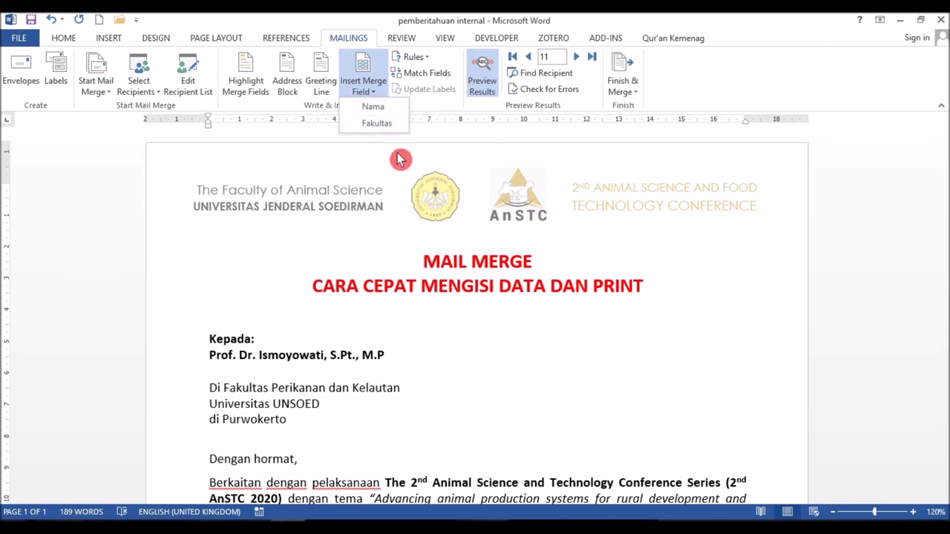
left_click(396, 410)
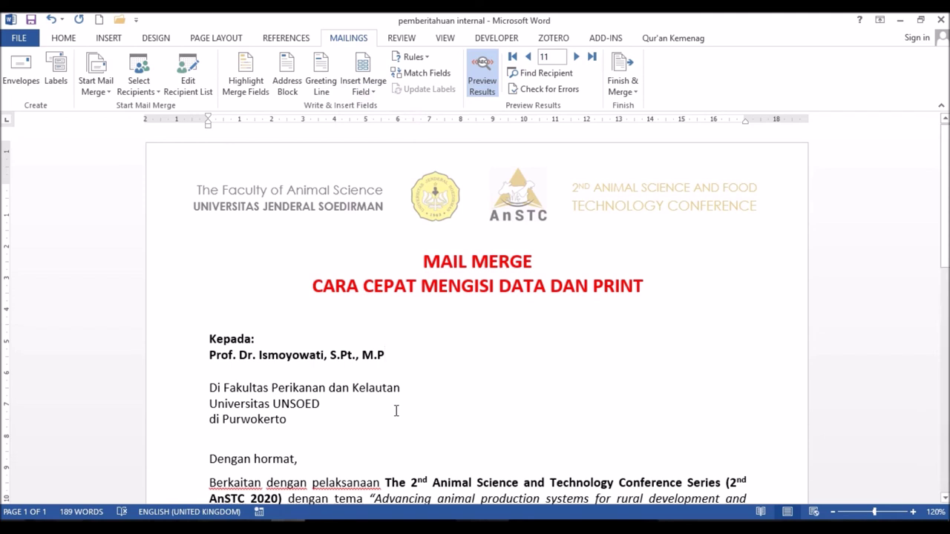